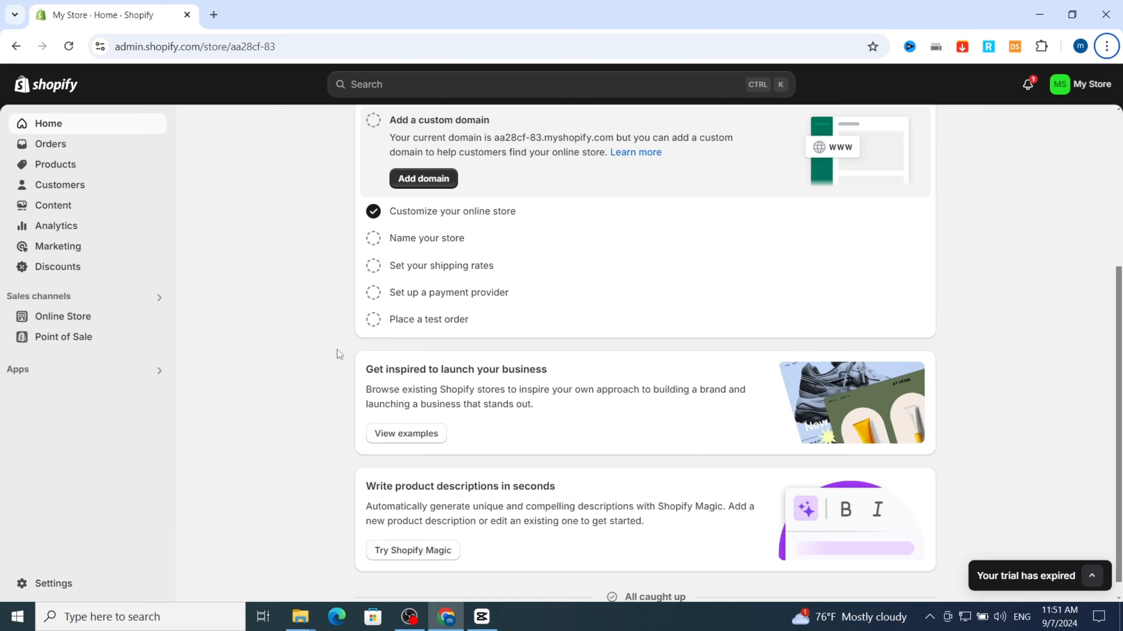
Step: Open a blank new-product form from the store's product list and examine its sections from title to search engine listing
scroll(332, 360, up, 2)
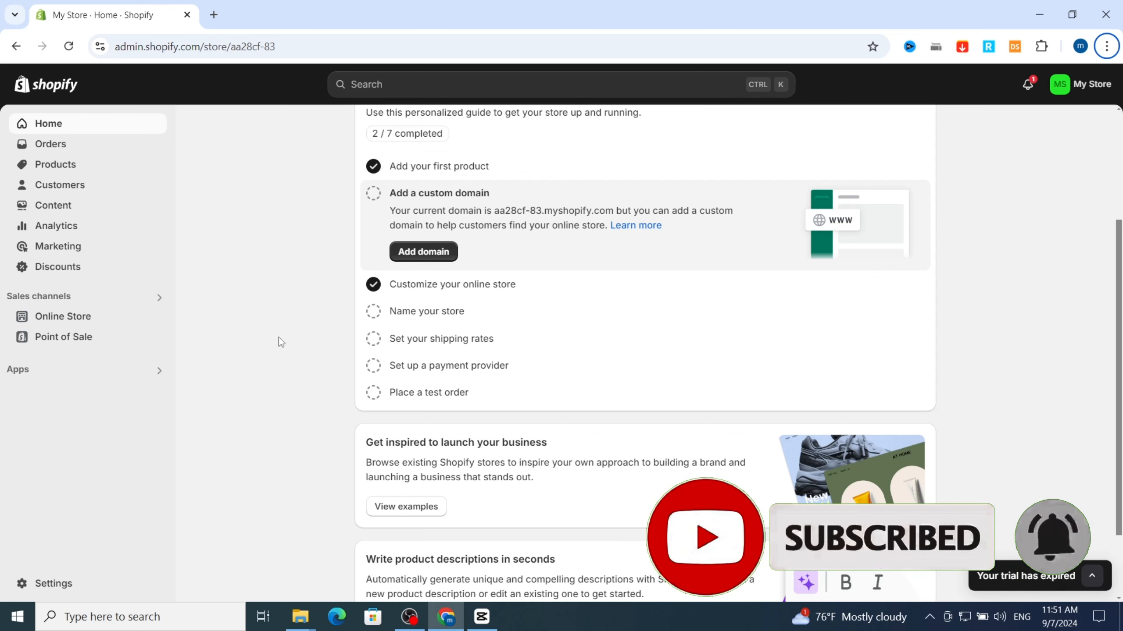
scroll(278, 337, up, 3)
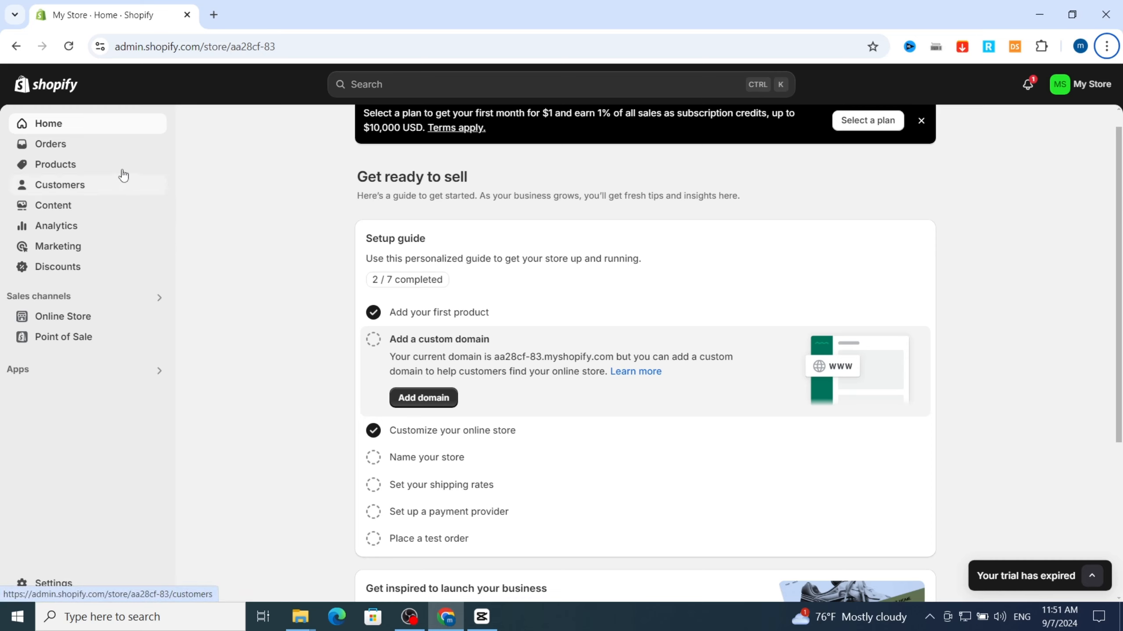
click(89, 170)
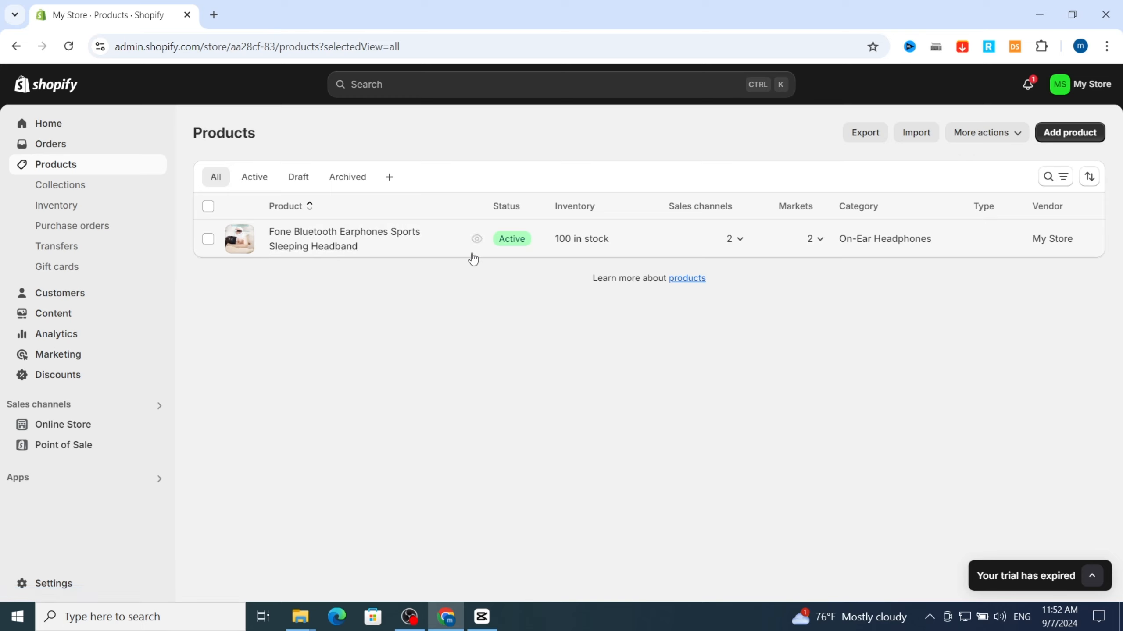
click(1076, 143)
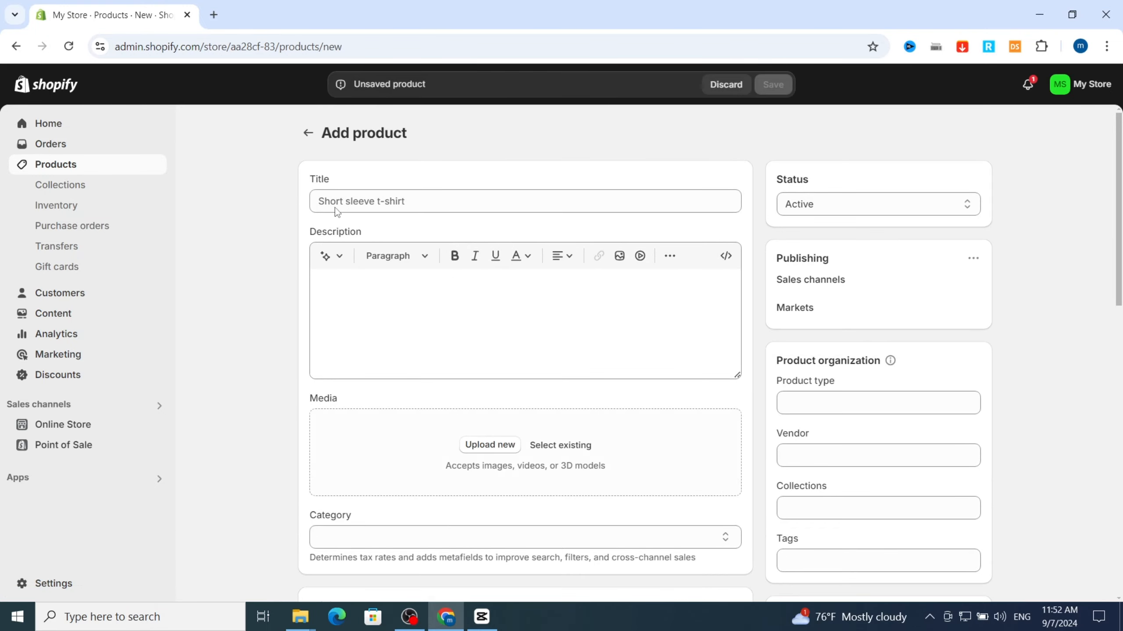
scroll(442, 309, down, 3)
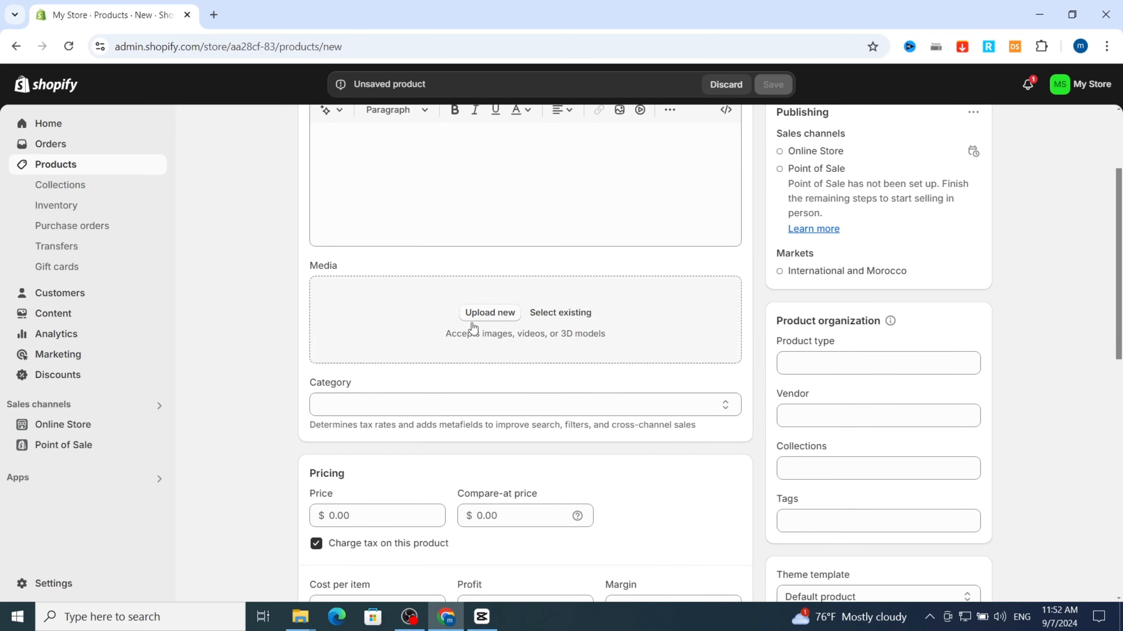
scroll(471, 326, down, 5)
scroll(416, 376, down, 1)
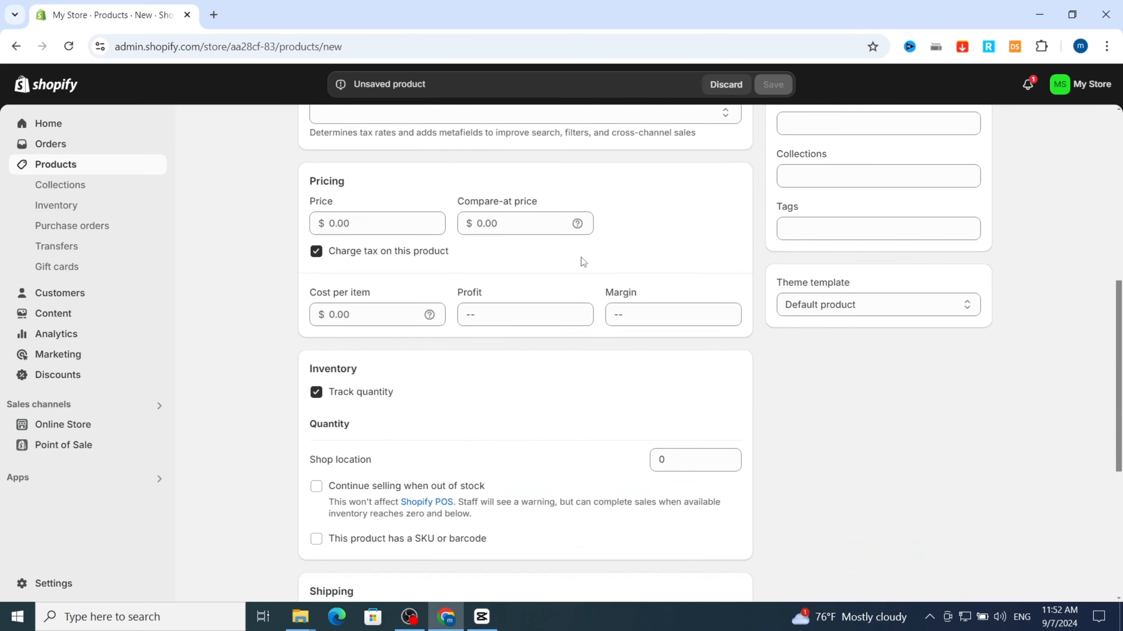
scroll(416, 383, down, 3)
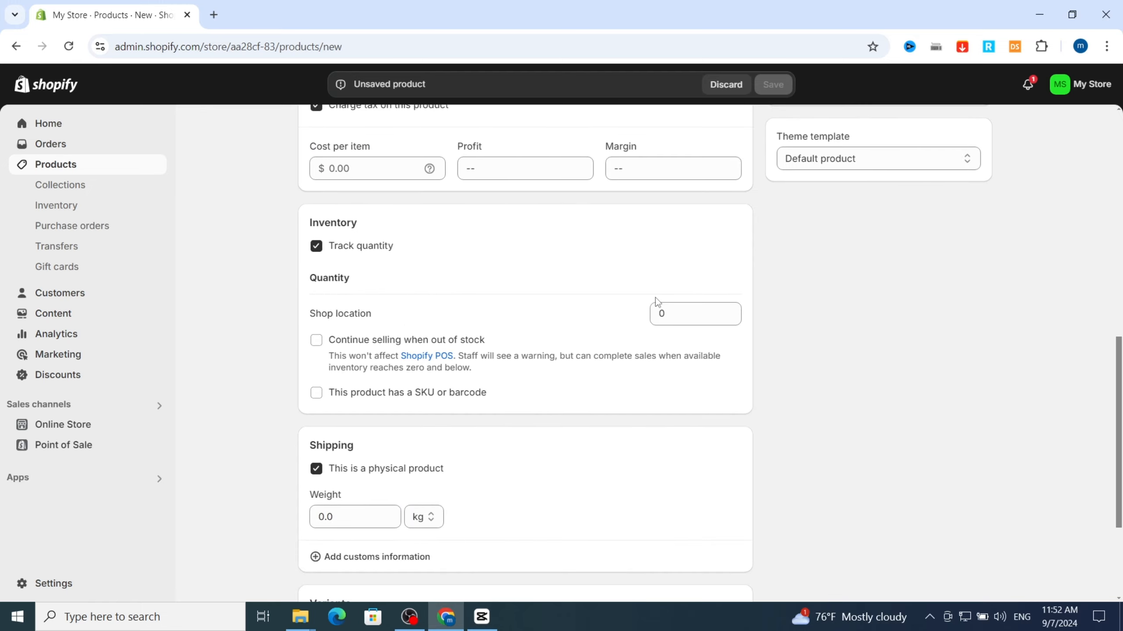
scroll(655, 298, down, 4)
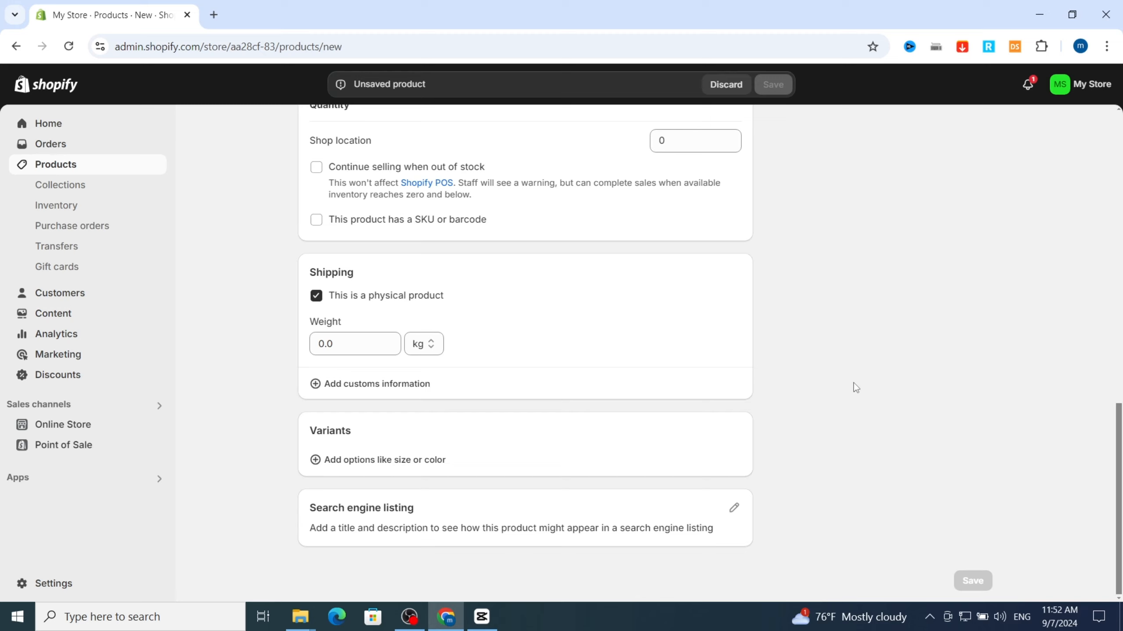
Step: Start creating a new store discount of the type Amount off products
click(63, 383)
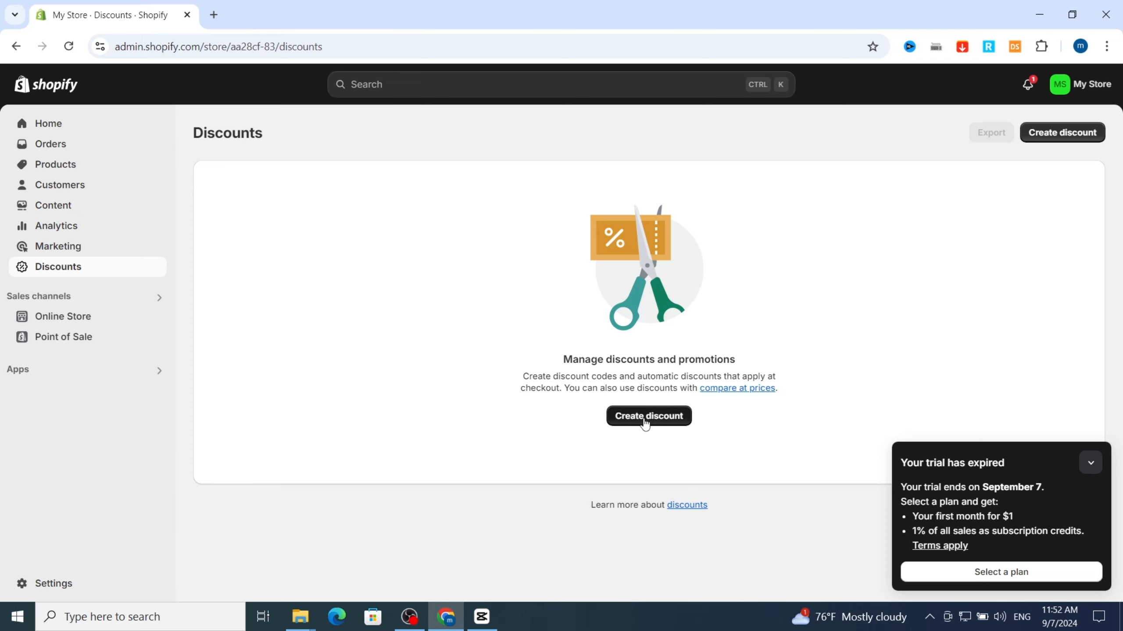
click(646, 418)
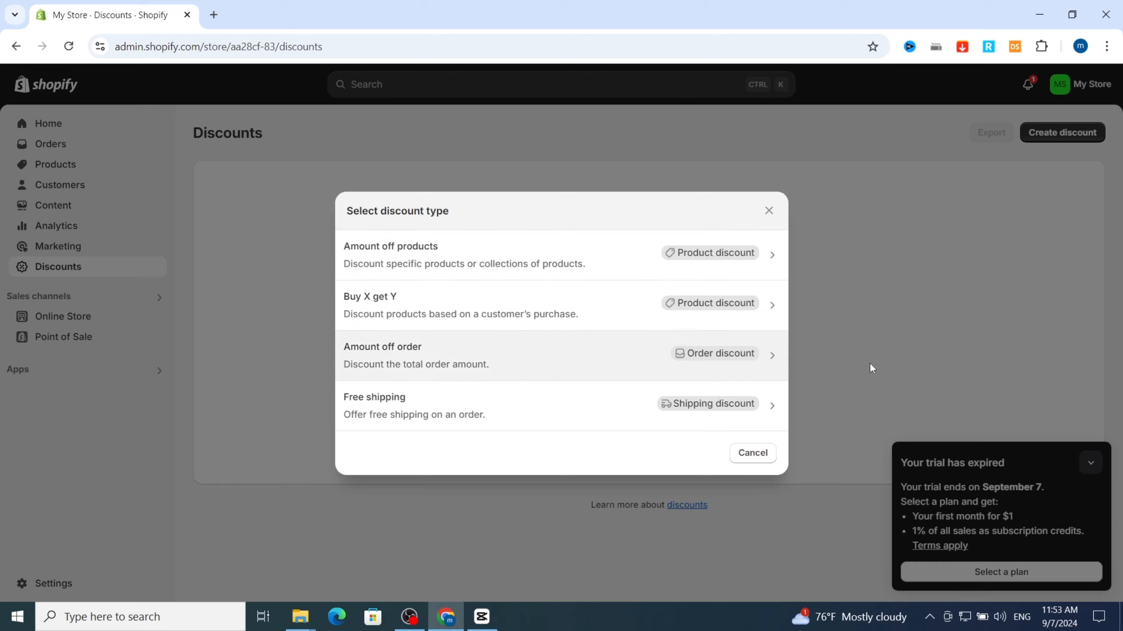
click(428, 265)
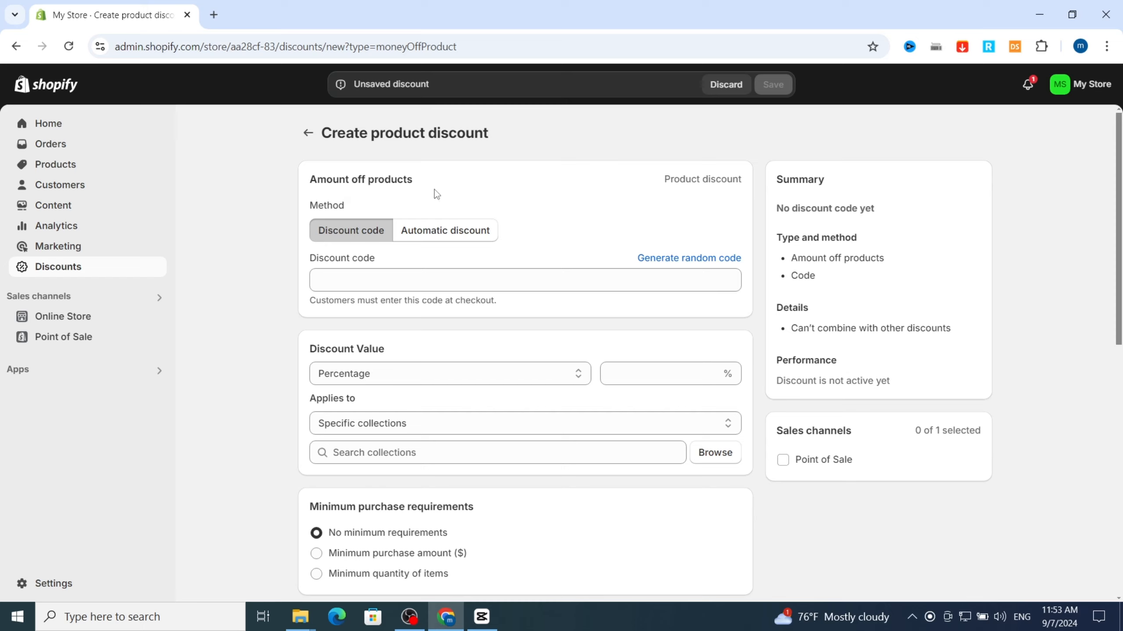
Step: Set the discount method to Discount code and generate a random code for it
click(426, 238)
click(364, 234)
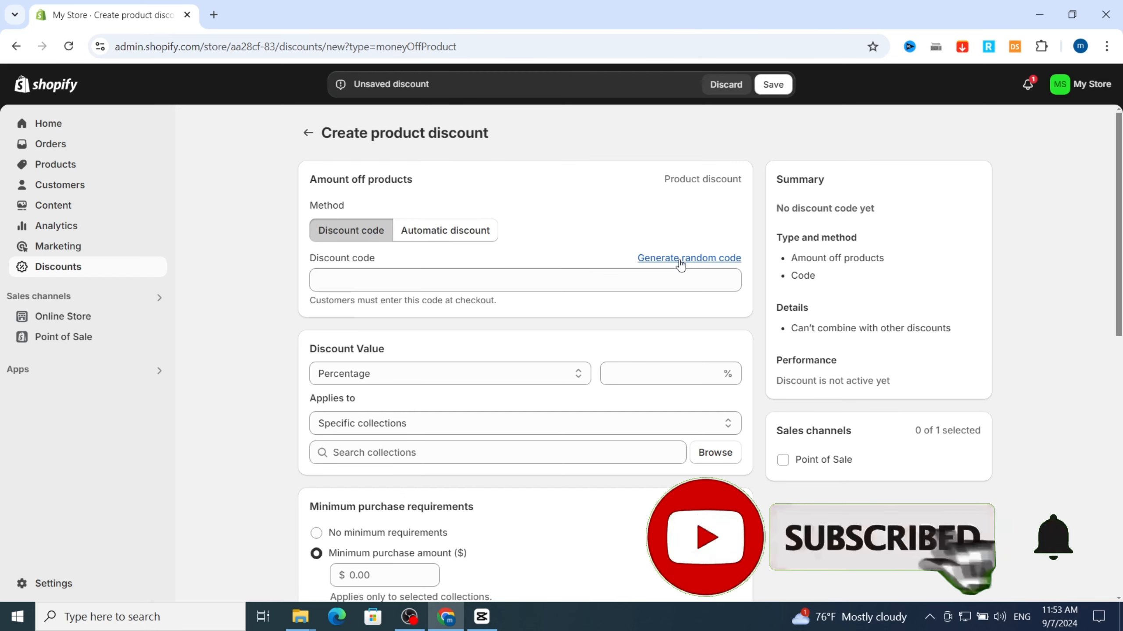
click(671, 261)
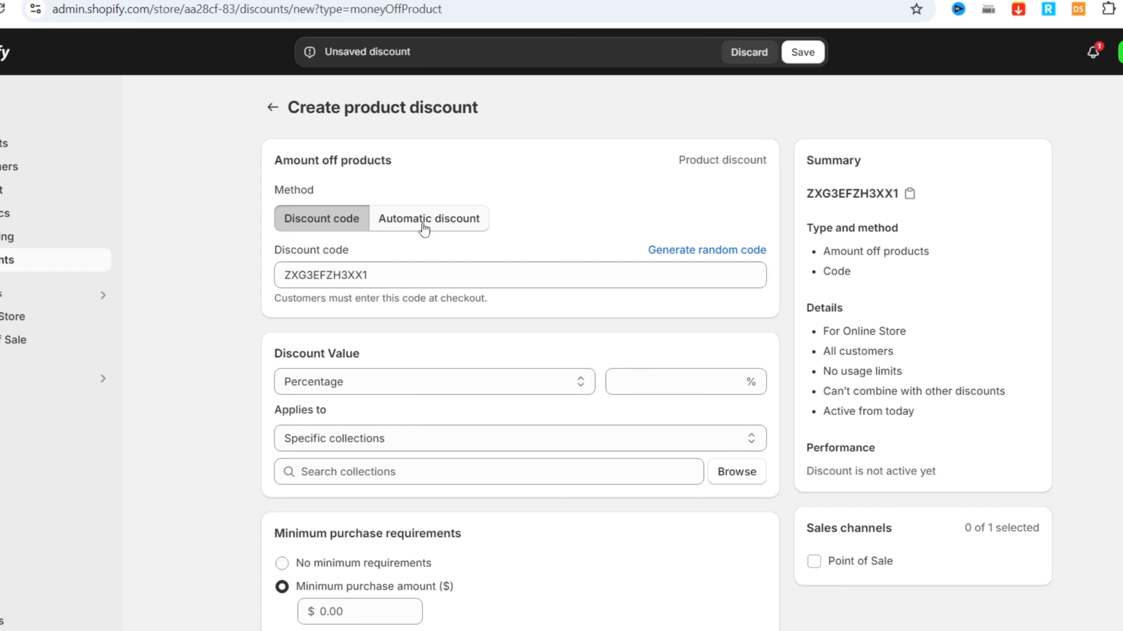
Step: Make the product discount an automatic discount with the title earphones2024
click(424, 225)
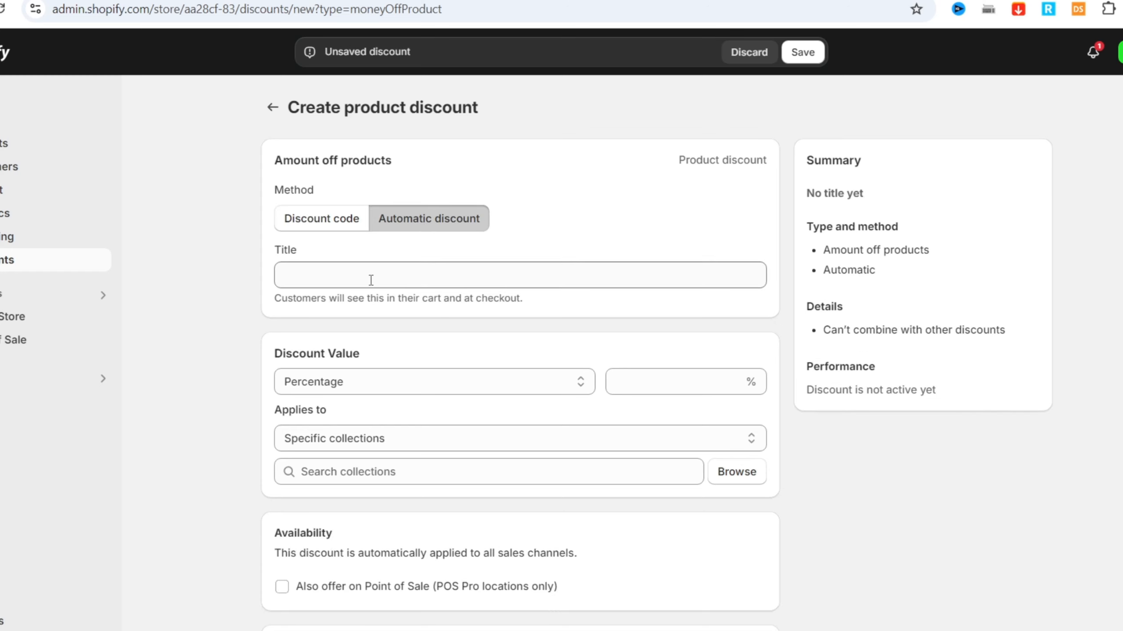
click(371, 280)
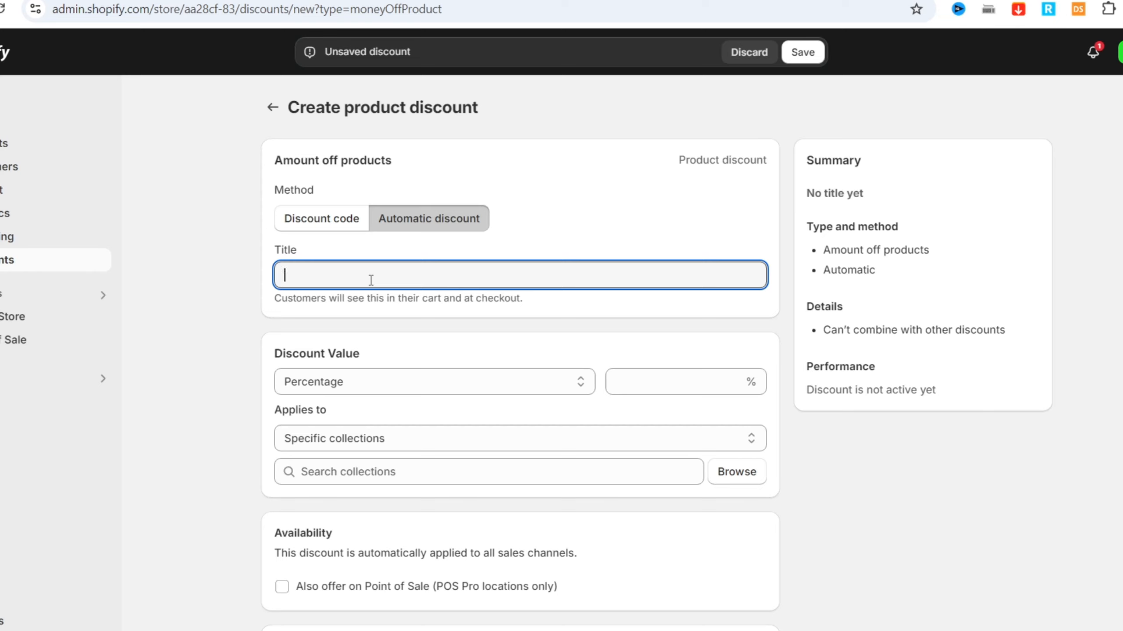
text(ear)
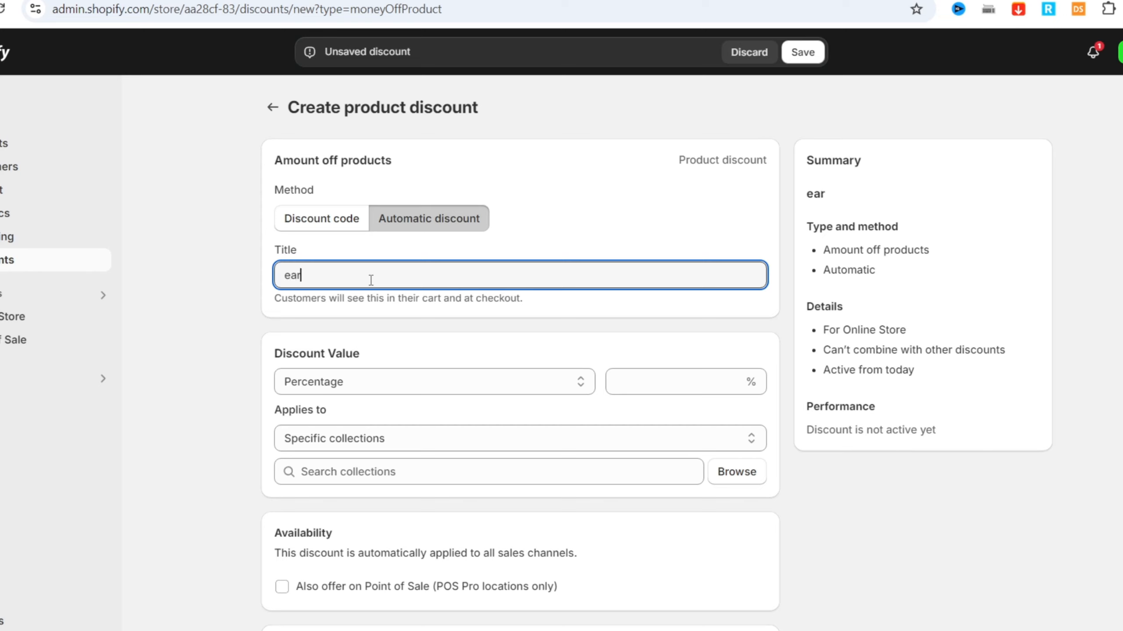
text(phones)
key(BackSpace)
text(2024)
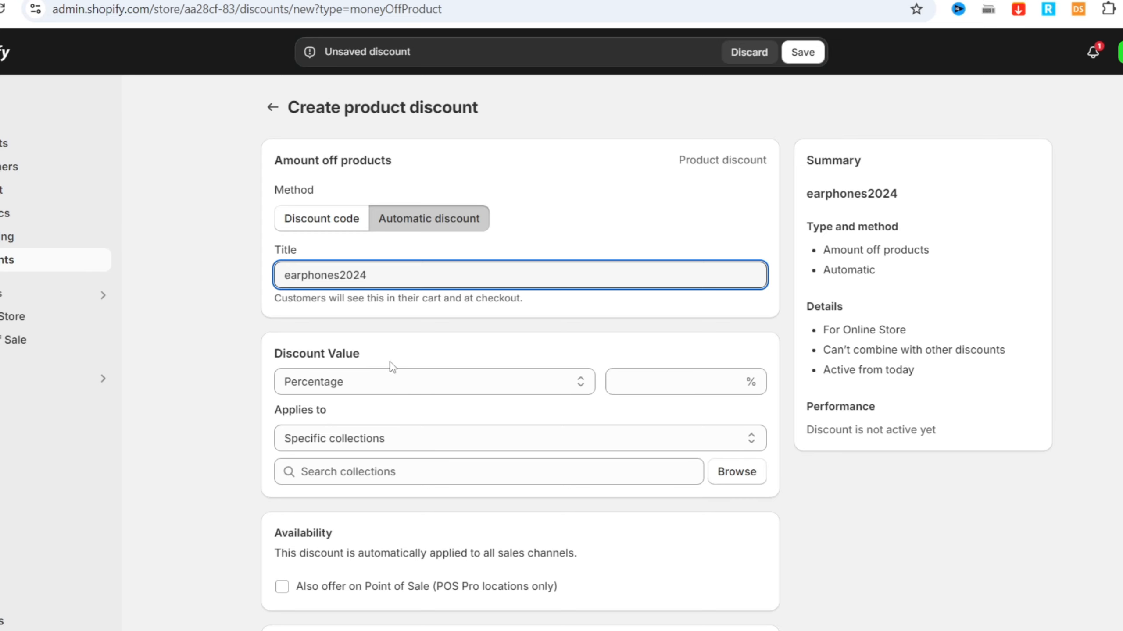
Step: Set the discount value to a percentage of 10%
scroll(389, 366, down, 2)
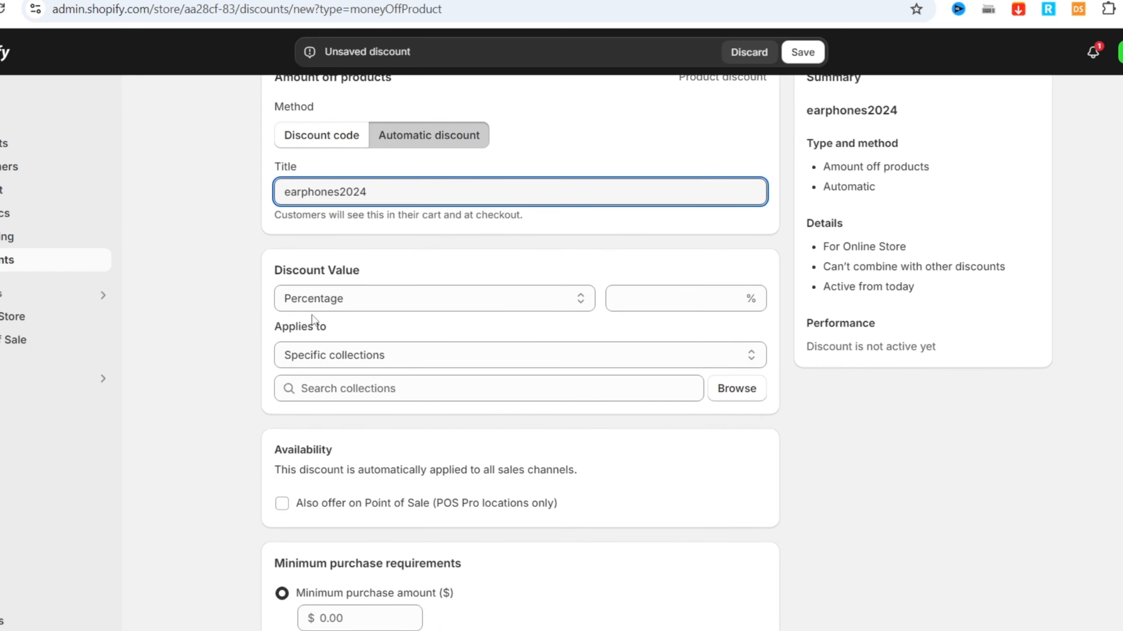
click(401, 304)
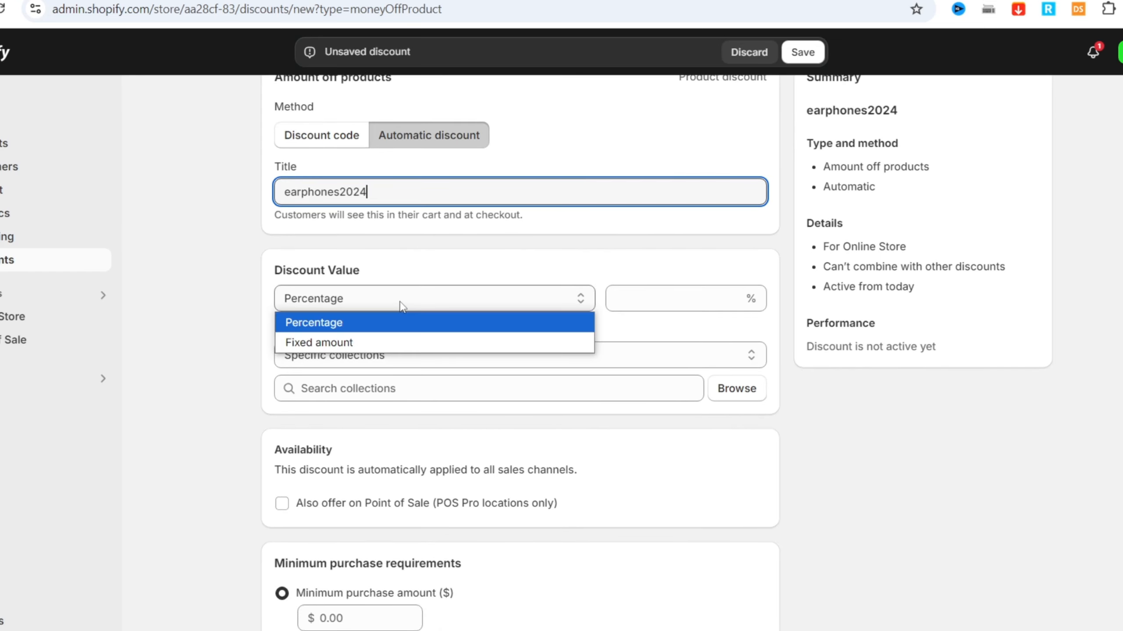
click(351, 326)
click(637, 301)
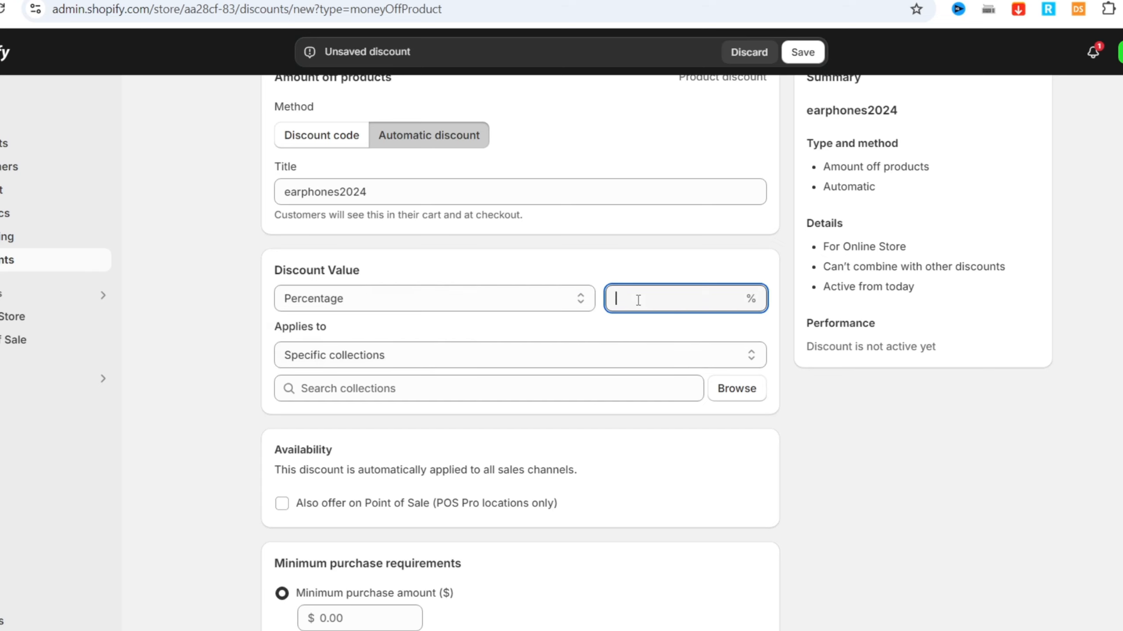
text(15)
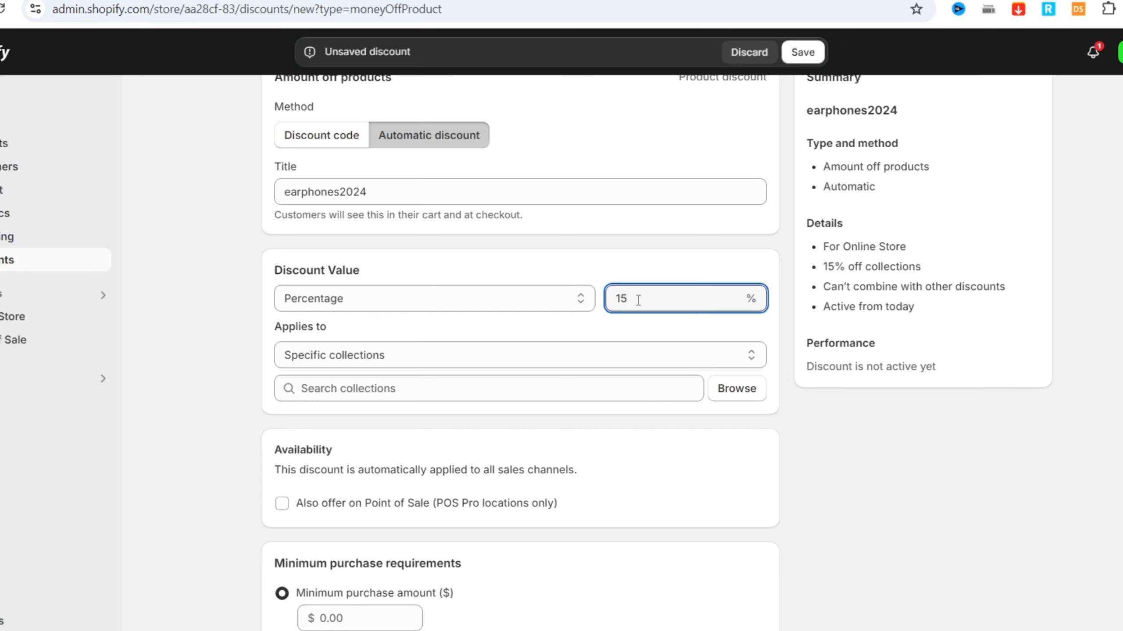
key(BackSpace)
text(10)
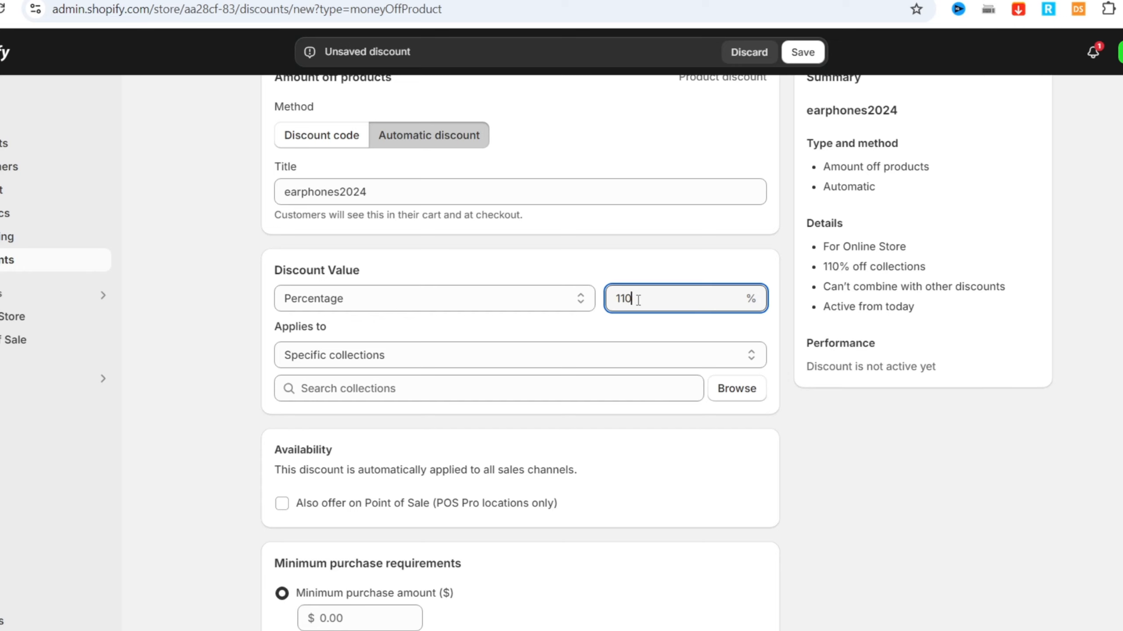
key(BackSpace)
key(BackSpace)
key(BackSpace)
text(10)
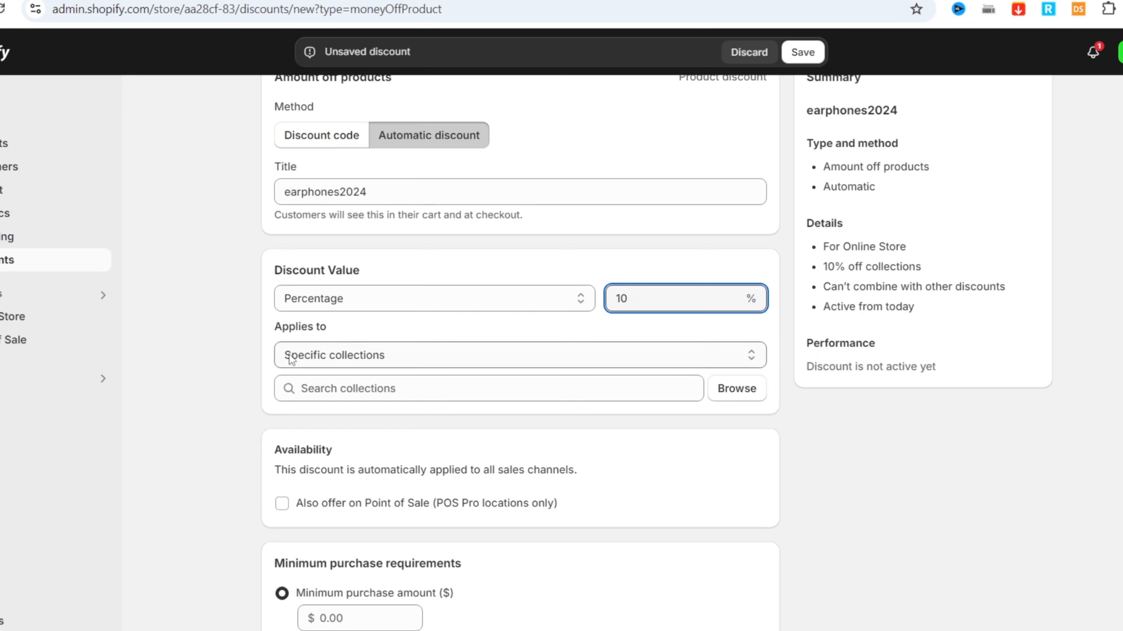
Step: Apply the discount to specific products and add the Fone Bluetooth Earphones Sports Sleeping Headband
click(395, 363)
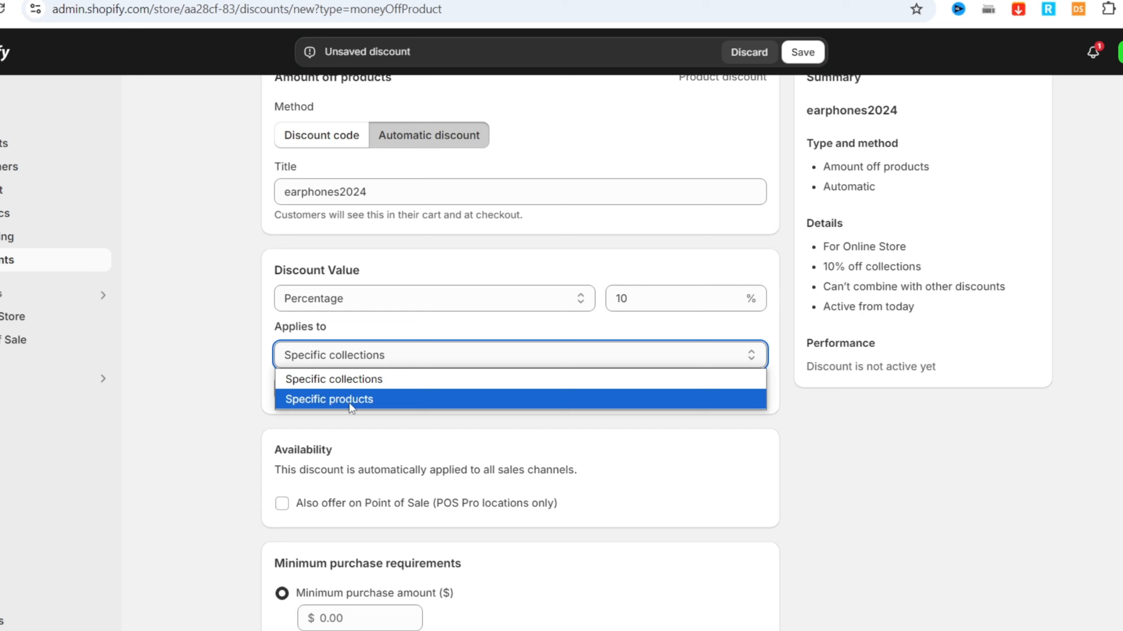
click(320, 399)
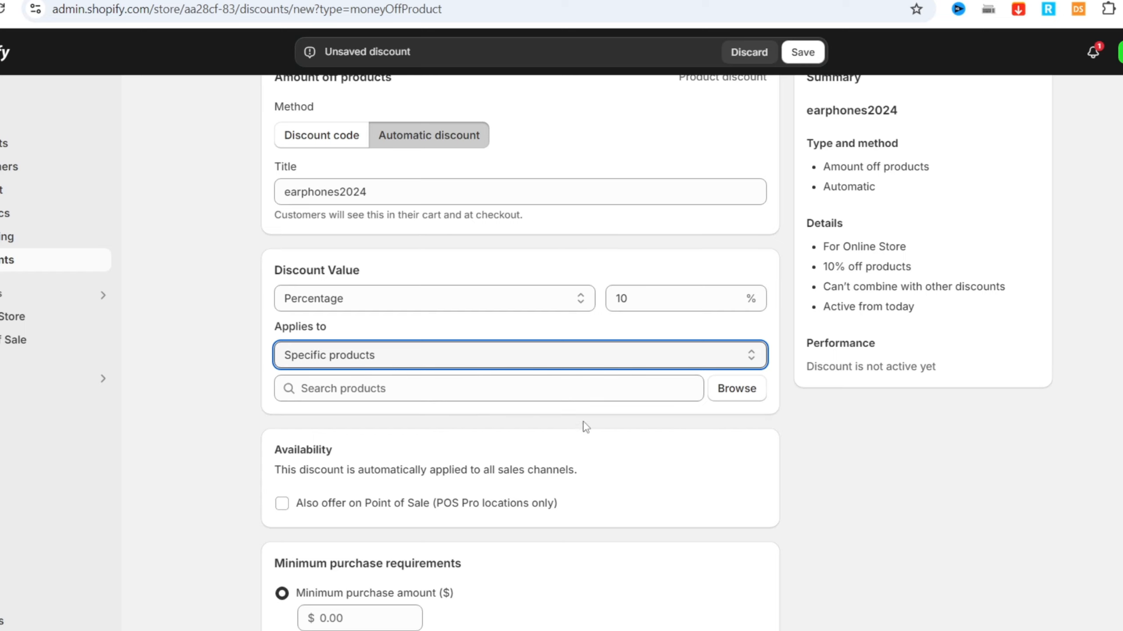
click(737, 390)
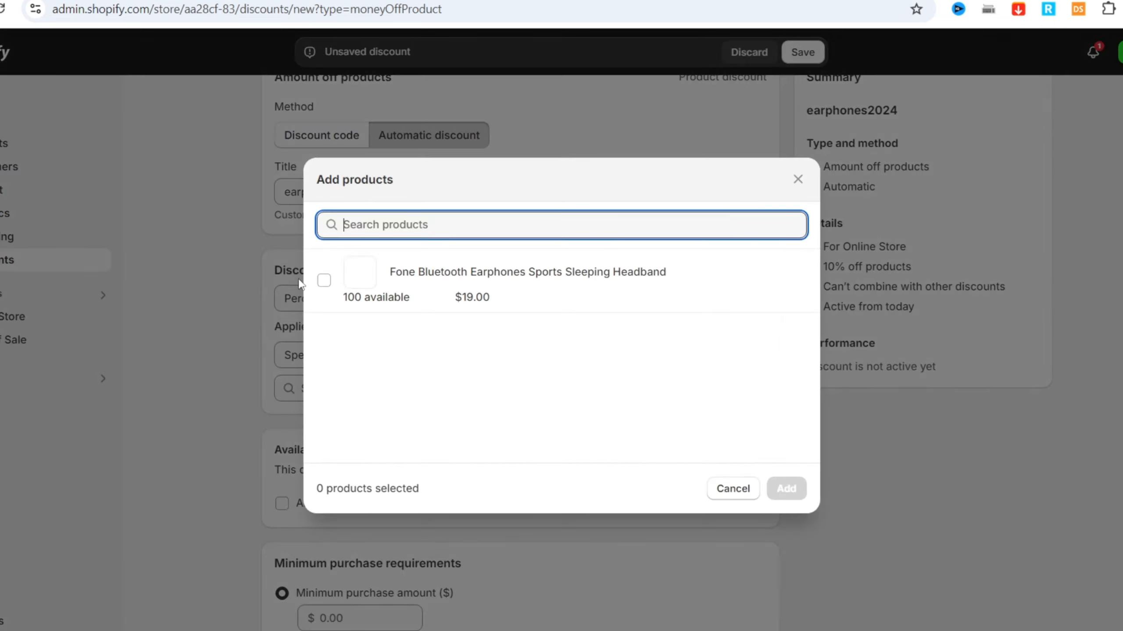
click(325, 280)
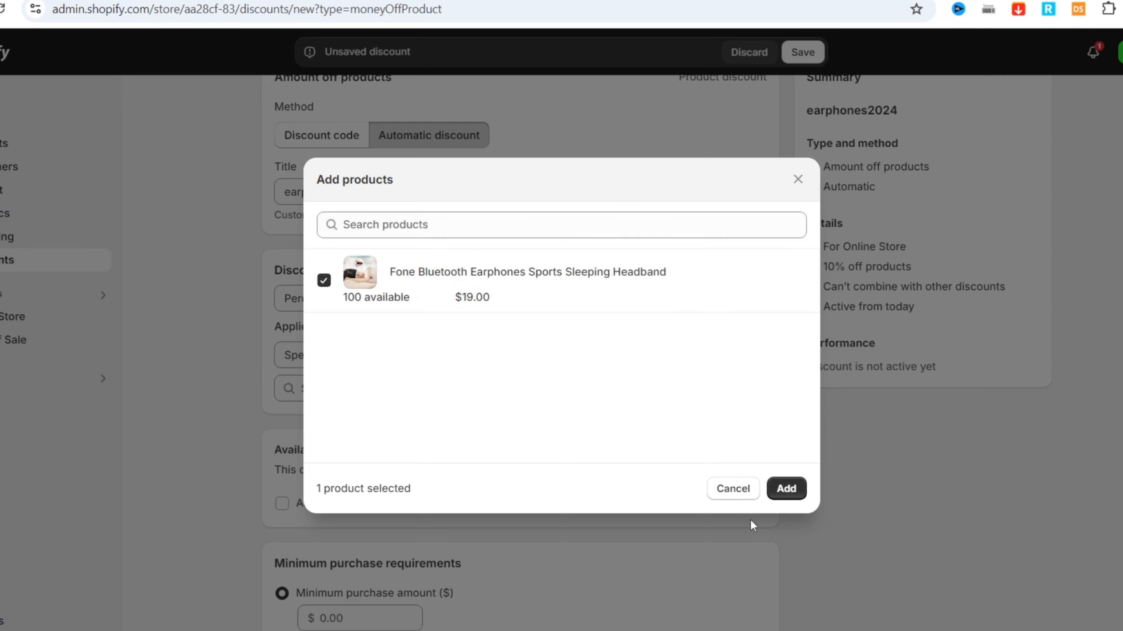
click(787, 489)
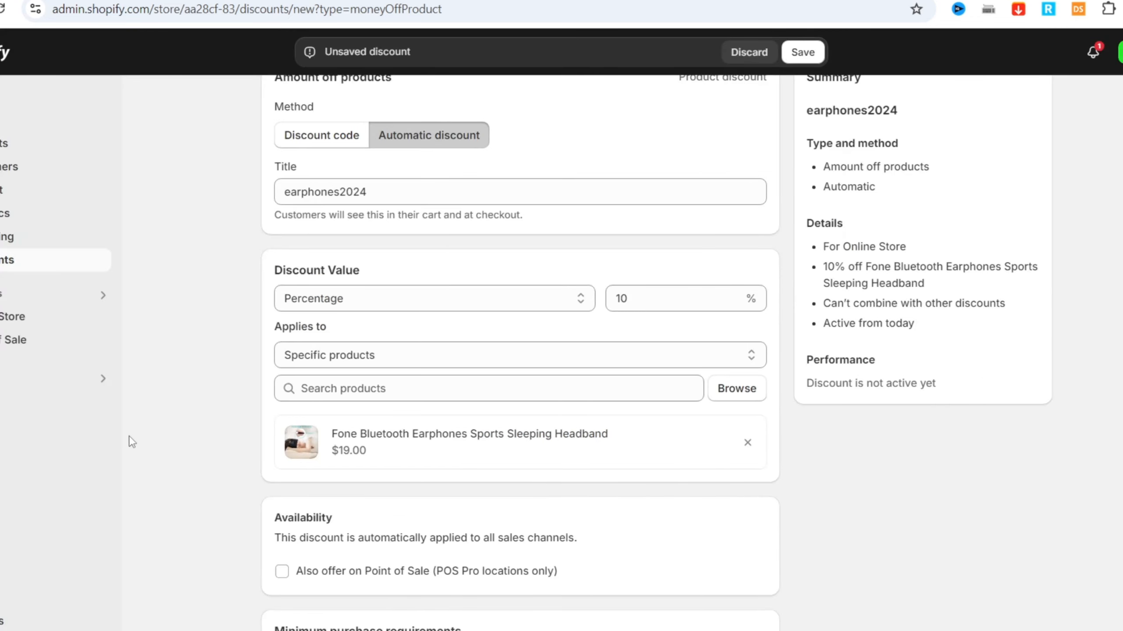
Step: Also offer the discount on Point of Sale and require a minimum quantity of 3 items
scroll(303, 443, down, 3)
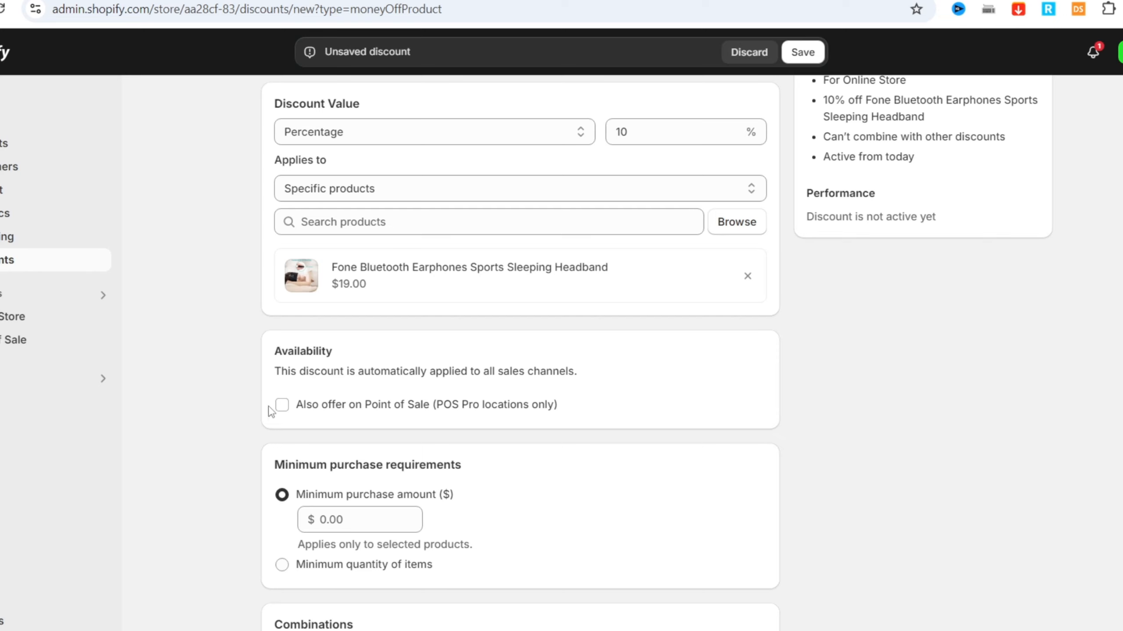
click(281, 405)
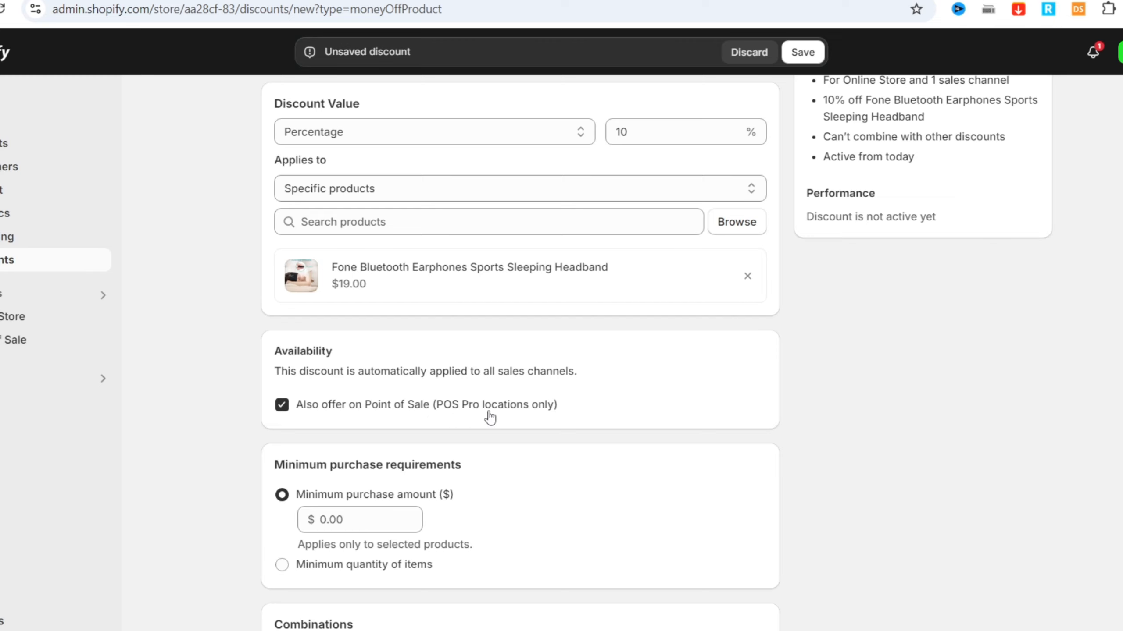
scroll(655, 452, down, 2)
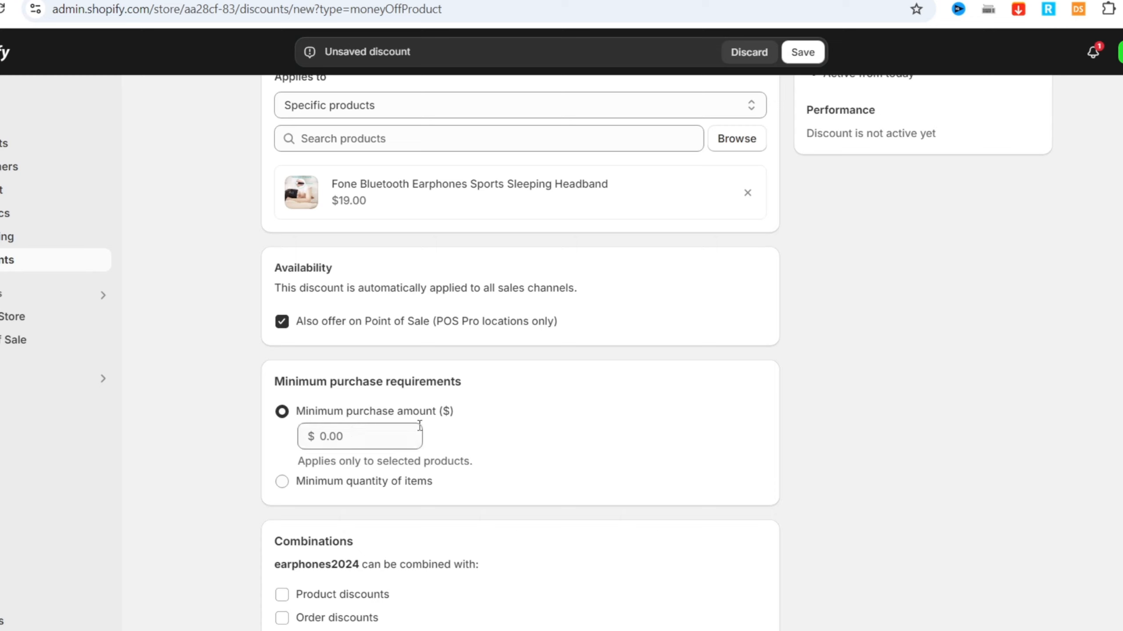
click(283, 484)
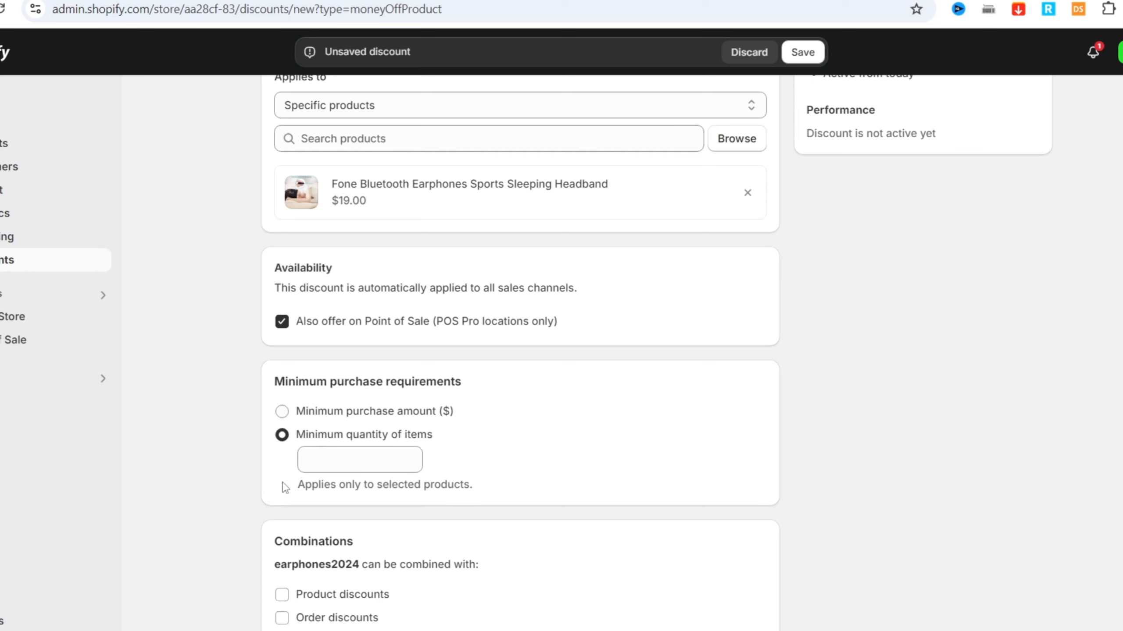
click(327, 459)
text(3)
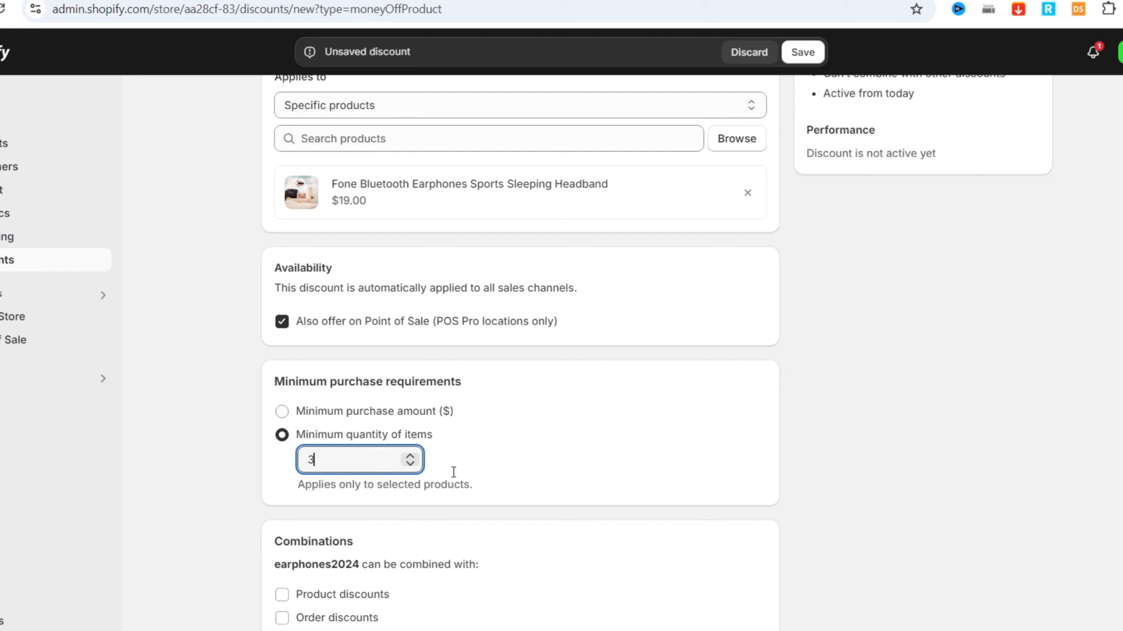
scroll(391, 226, up, 5)
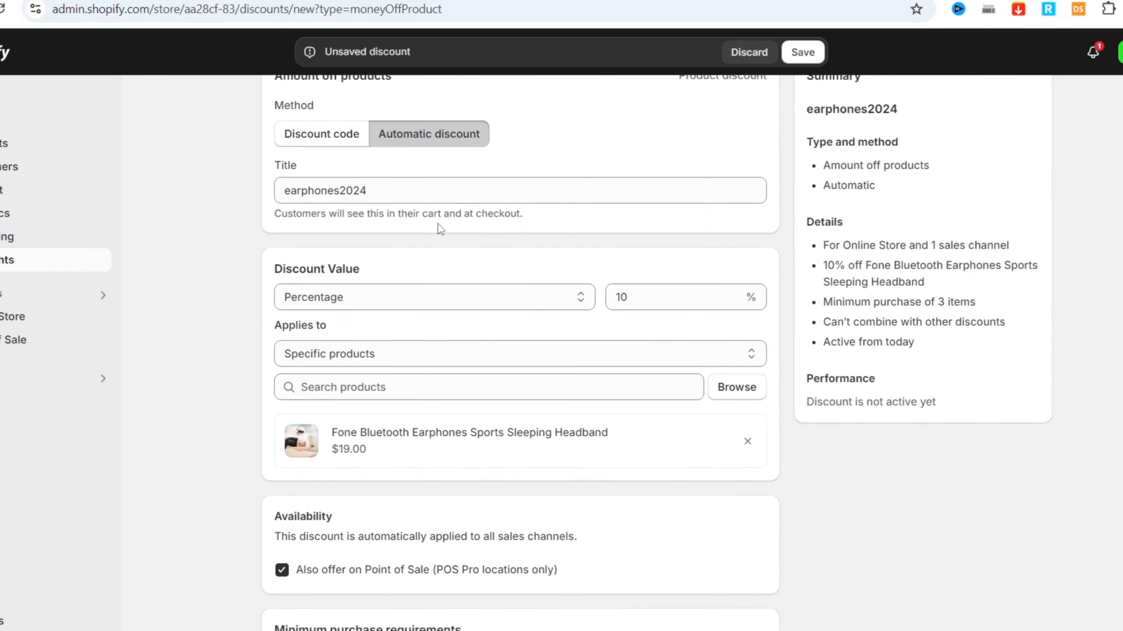
scroll(440, 229, down, 9)
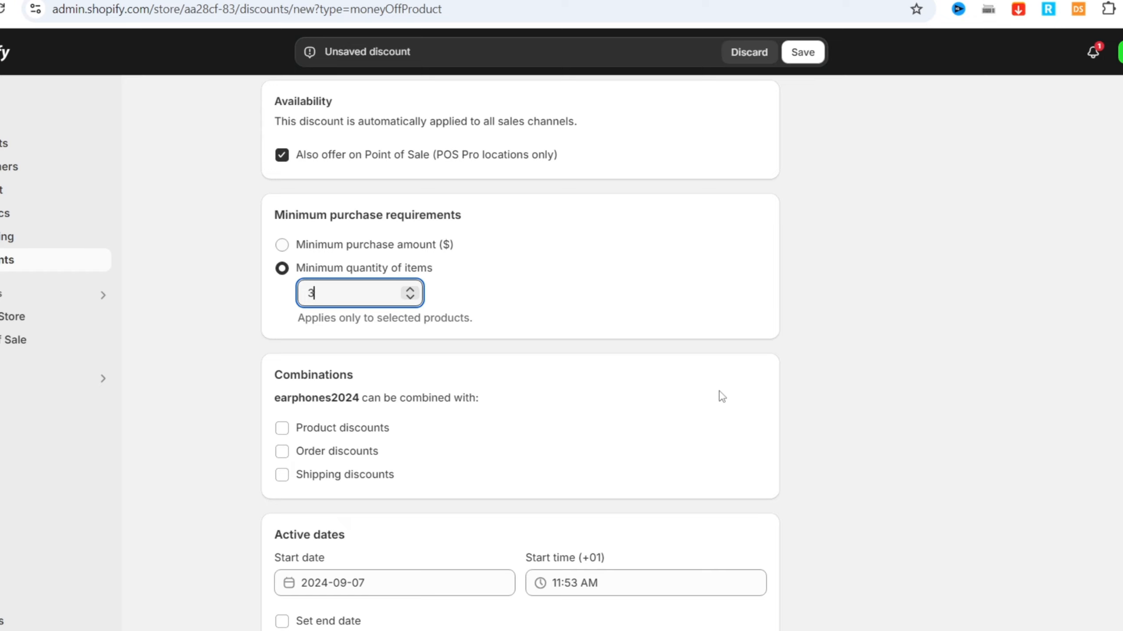
Step: Allow the earphones2024 discount to be combined with other product discounts
scroll(947, 380, down, 2)
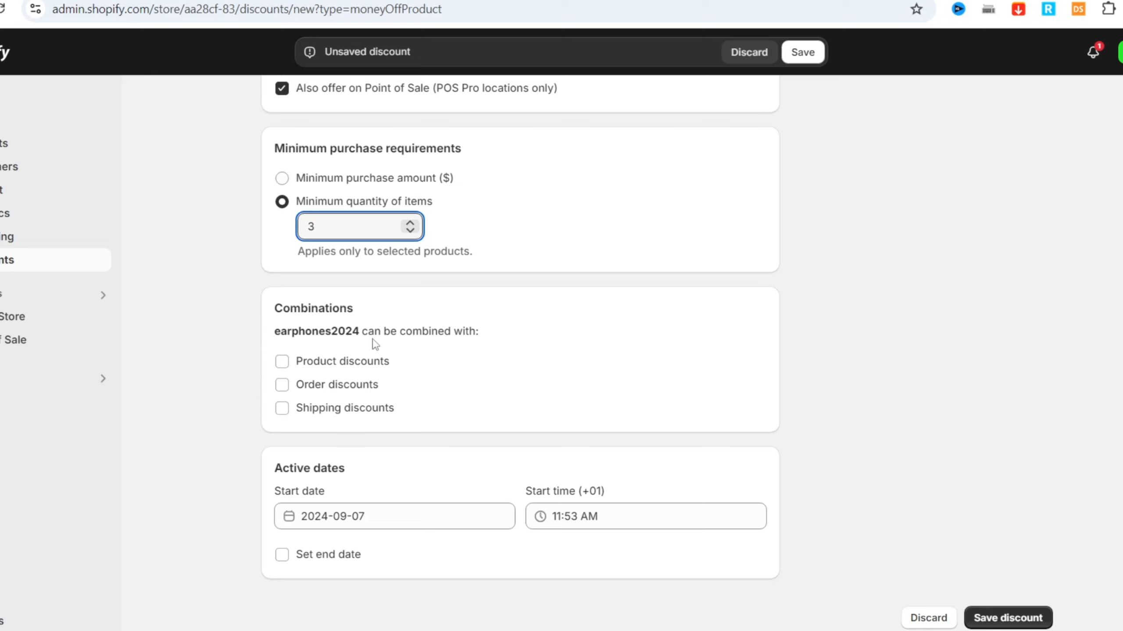
click(282, 361)
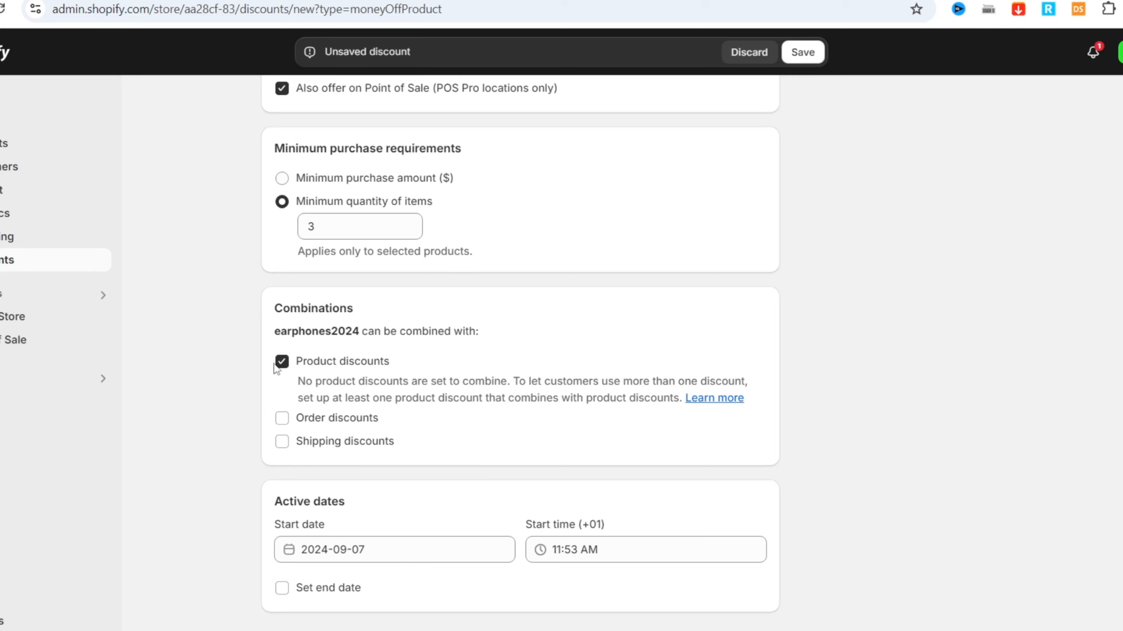
Step: Give the discount an end date, set it active from 2024-09-09 to 2024-09-29, and save it
scroll(564, 457, down, 1)
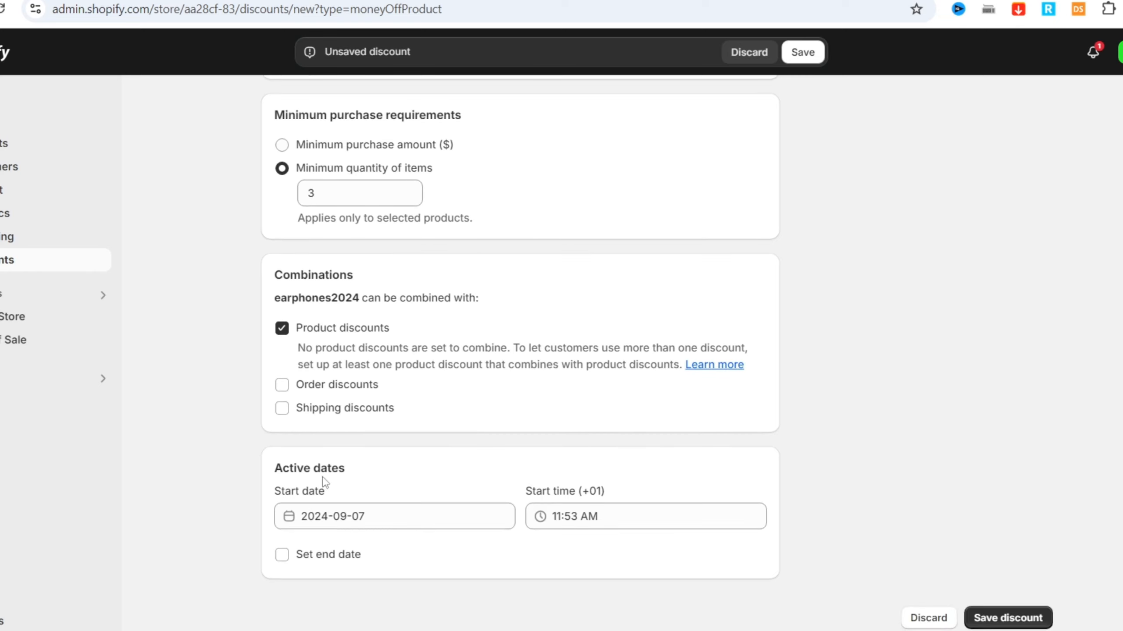
click(282, 555)
scroll(384, 539, down, 1)
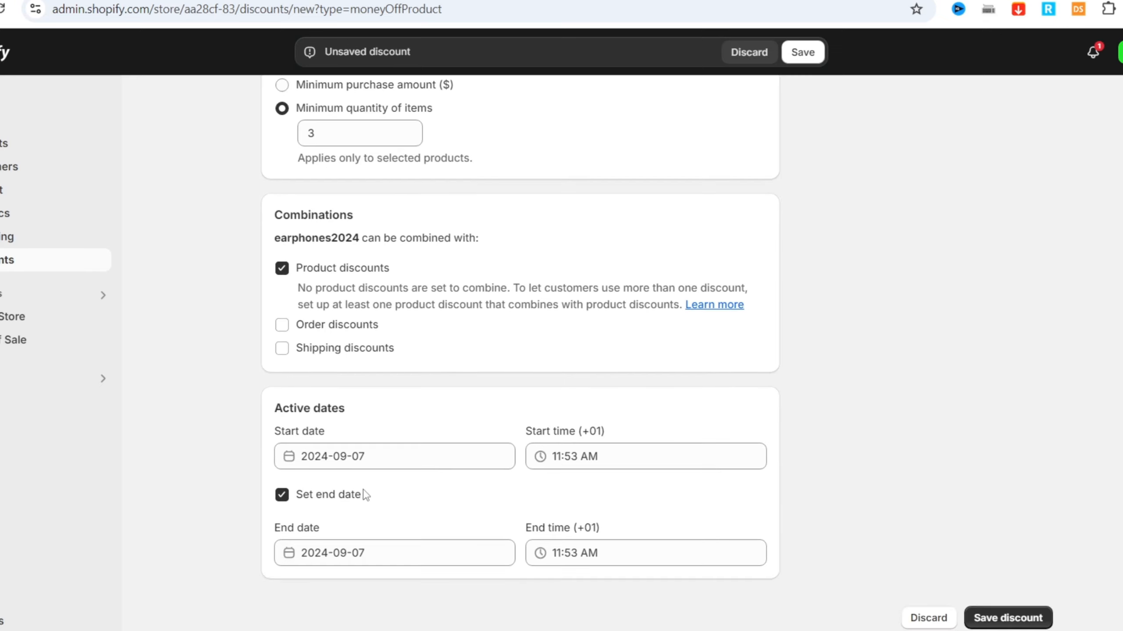
click(354, 457)
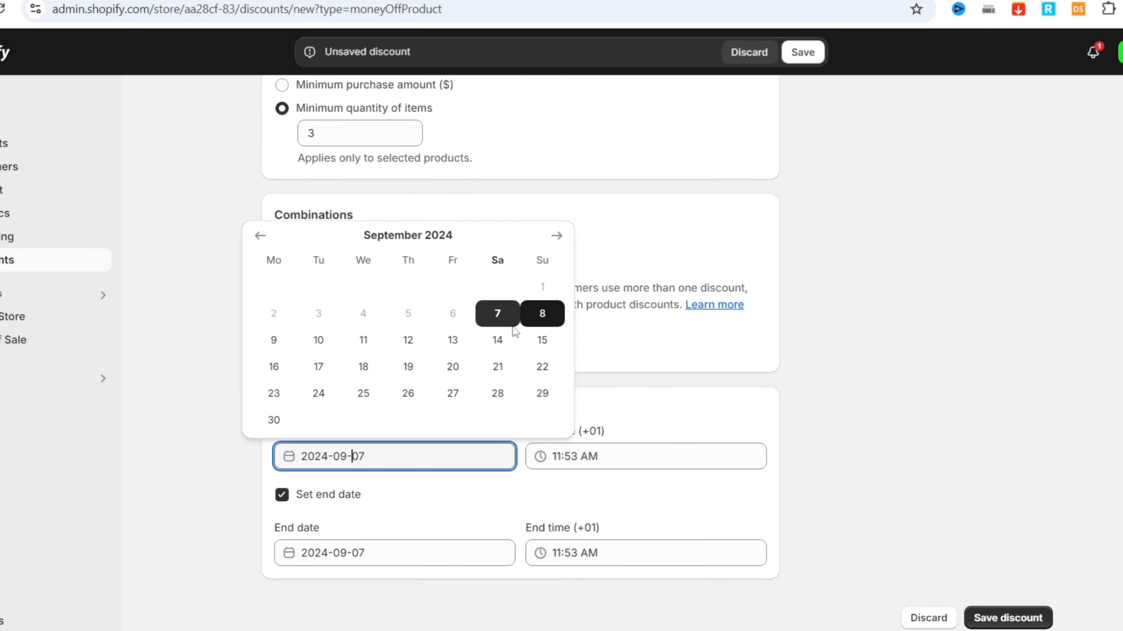
click(274, 340)
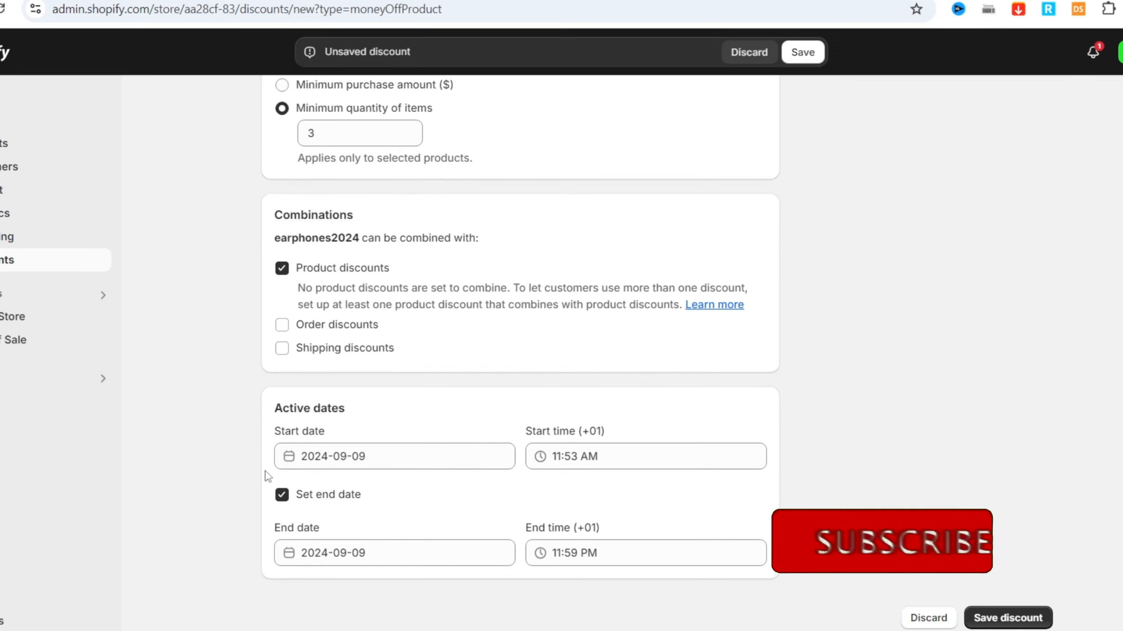
click(316, 557)
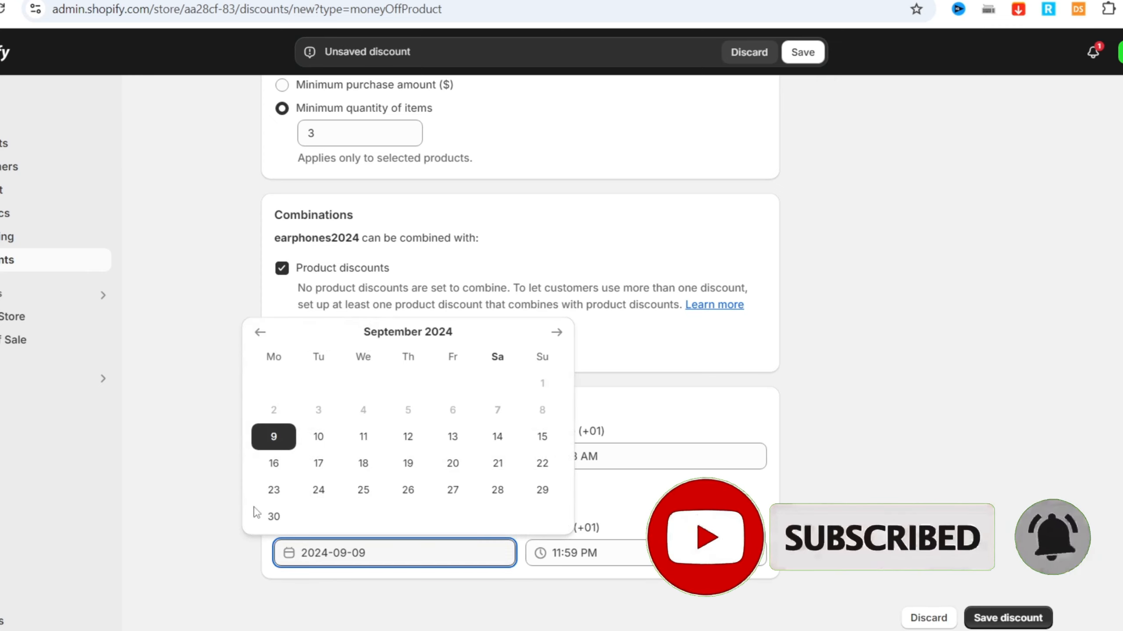
click(544, 493)
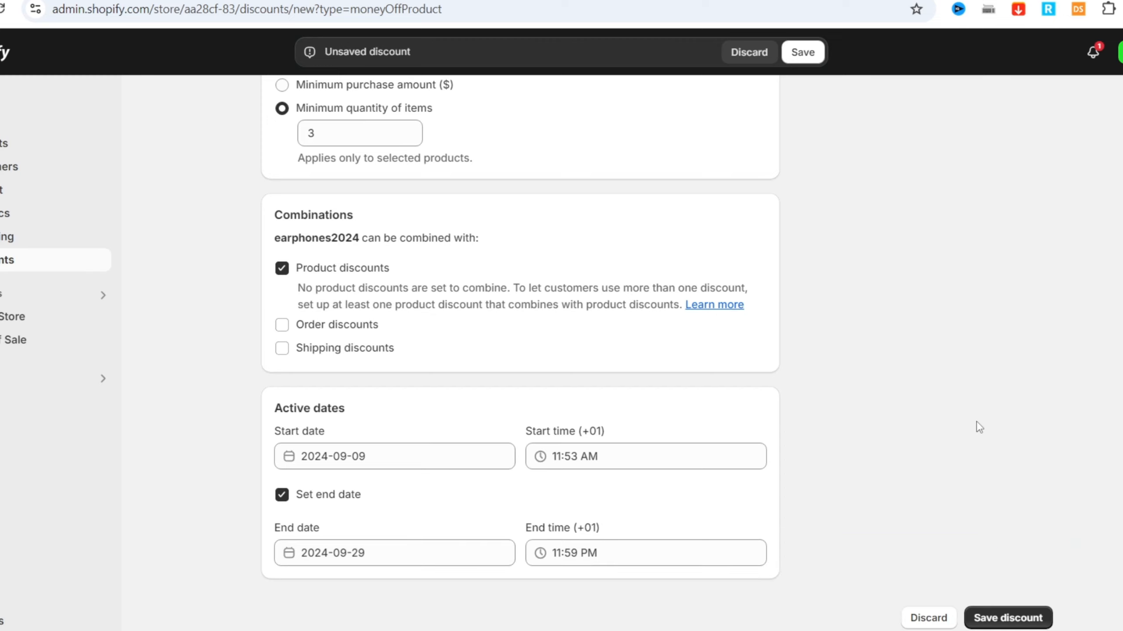
click(1009, 619)
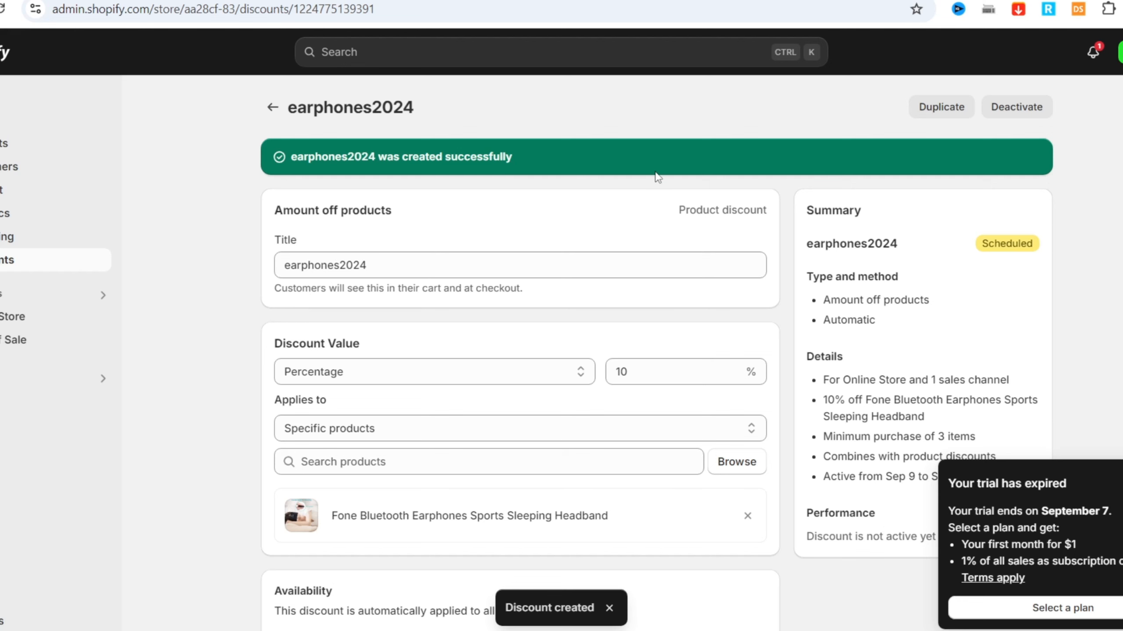
scroll(657, 176, down, 2)
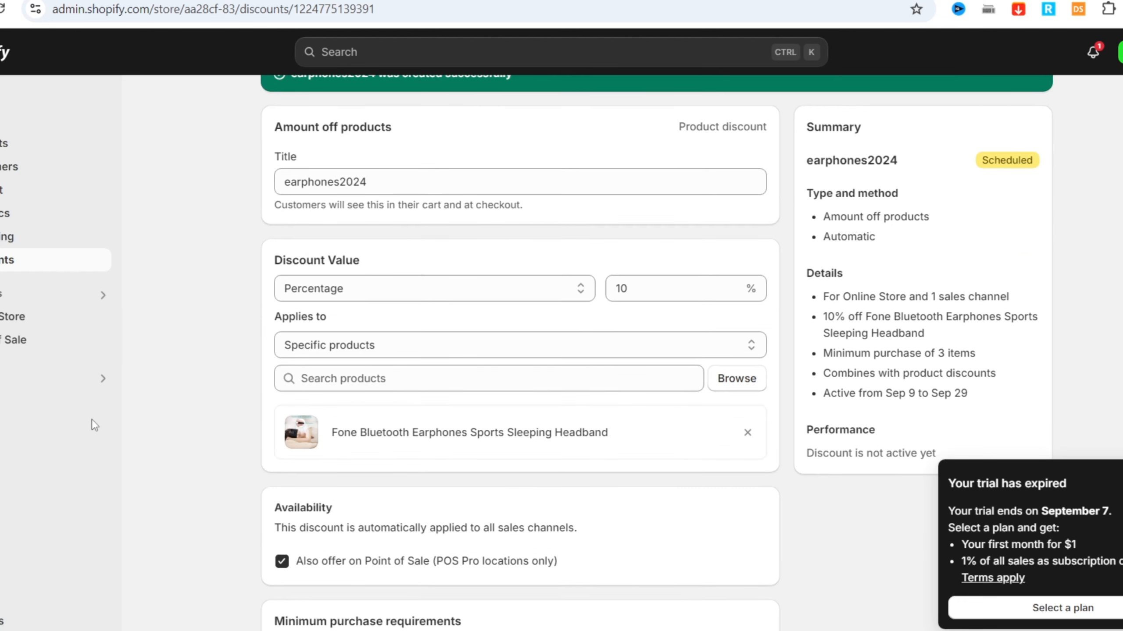